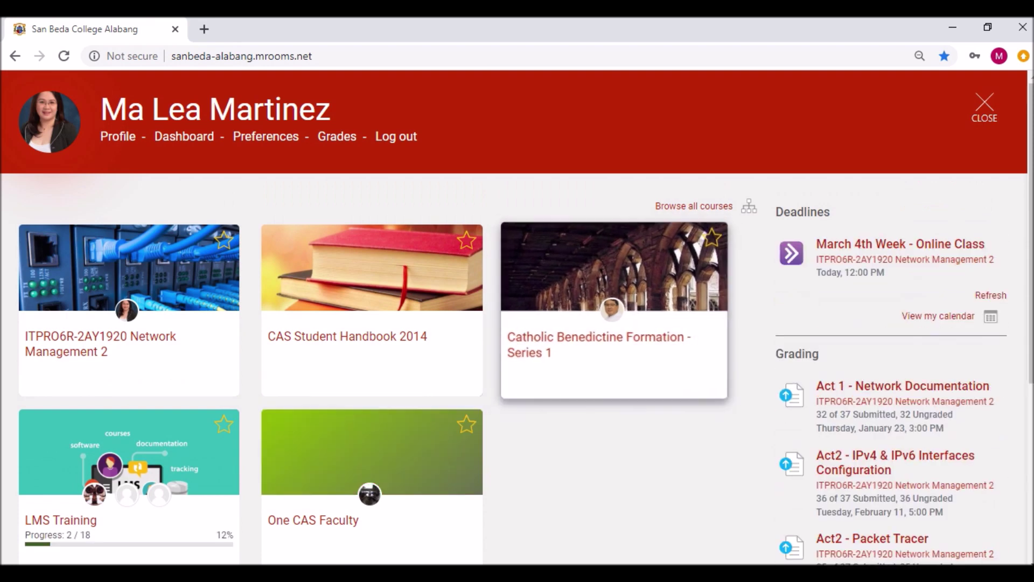
Open the Module 6 - EtherChannel section of the ITPRO6R-2AY1920 Network Management 2 course
click(99, 344)
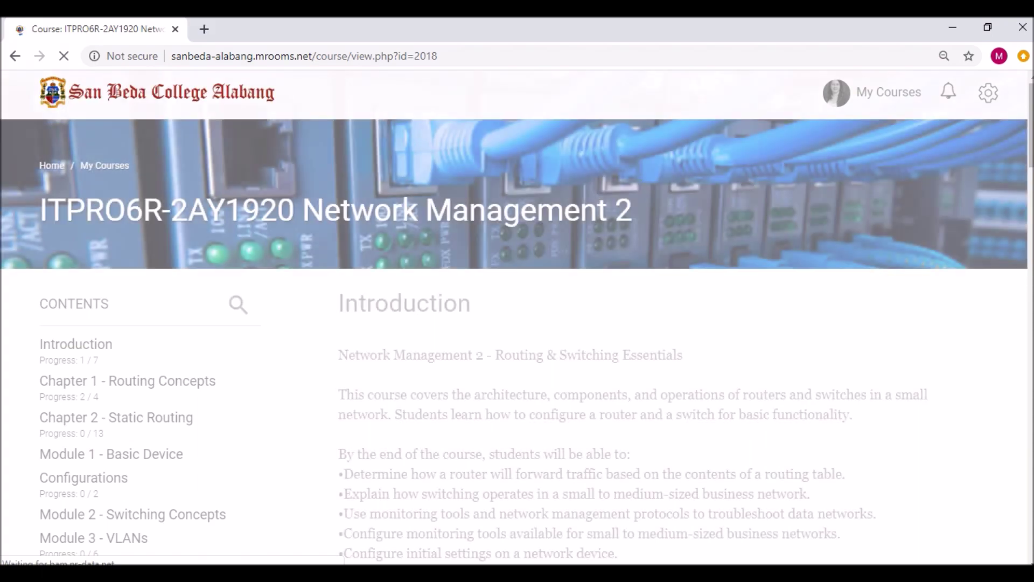
scroll(113, 291, down, 5)
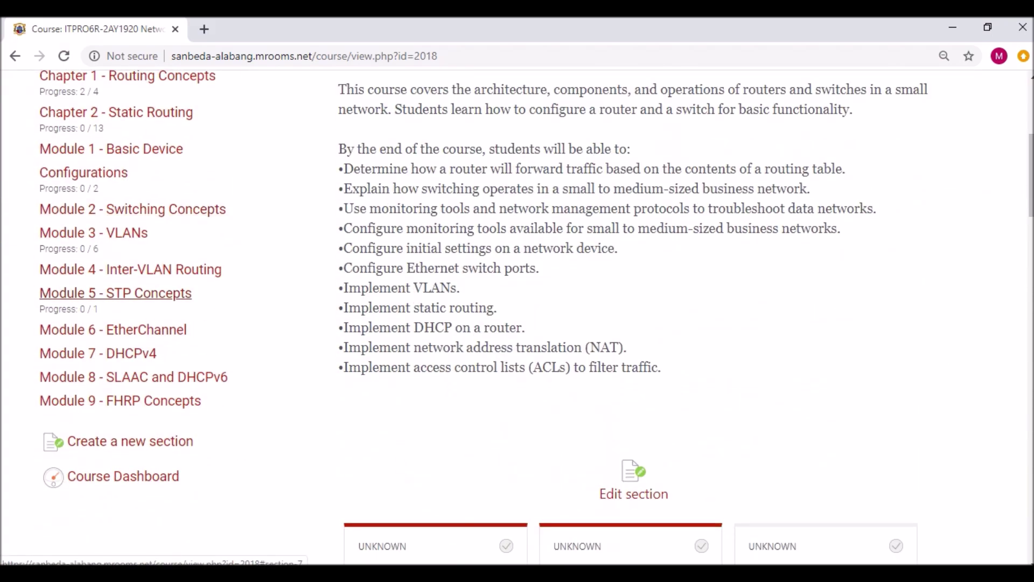
click(113, 330)
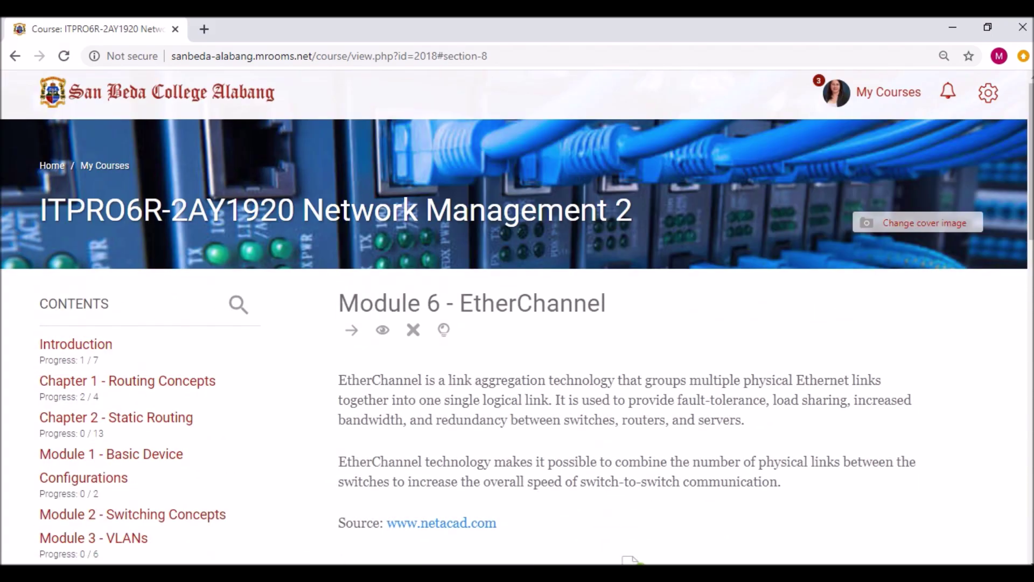
Start creating a Collaborate learning activity in the Module 6 - EtherChannel section
scroll(473, 369, down, 3)
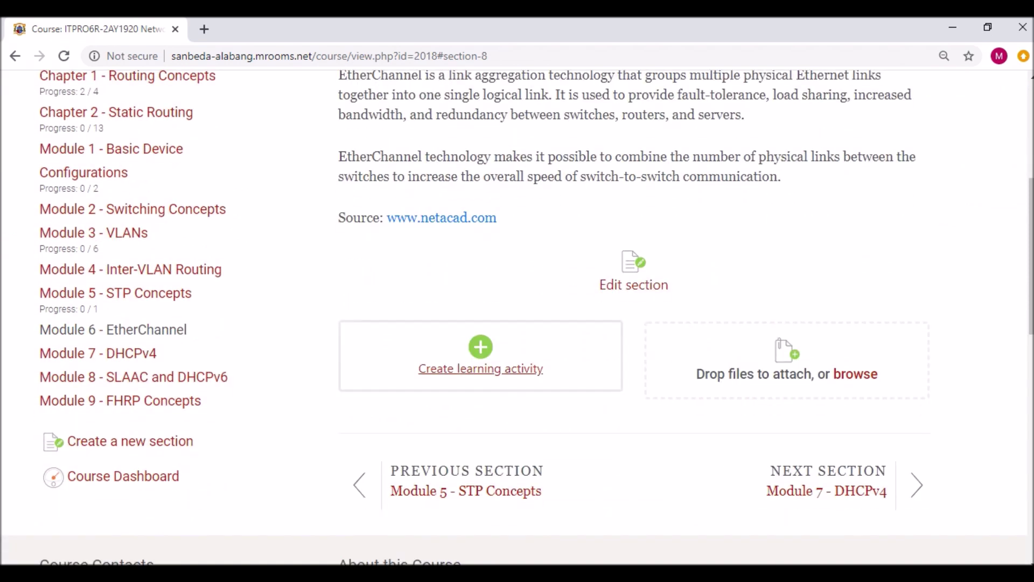
click(472, 369)
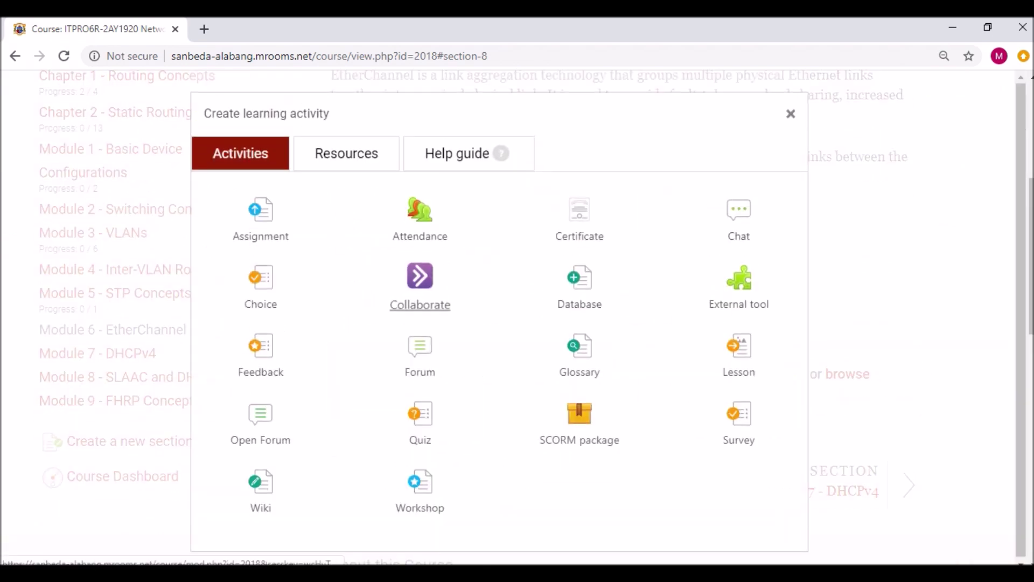
click(420, 304)
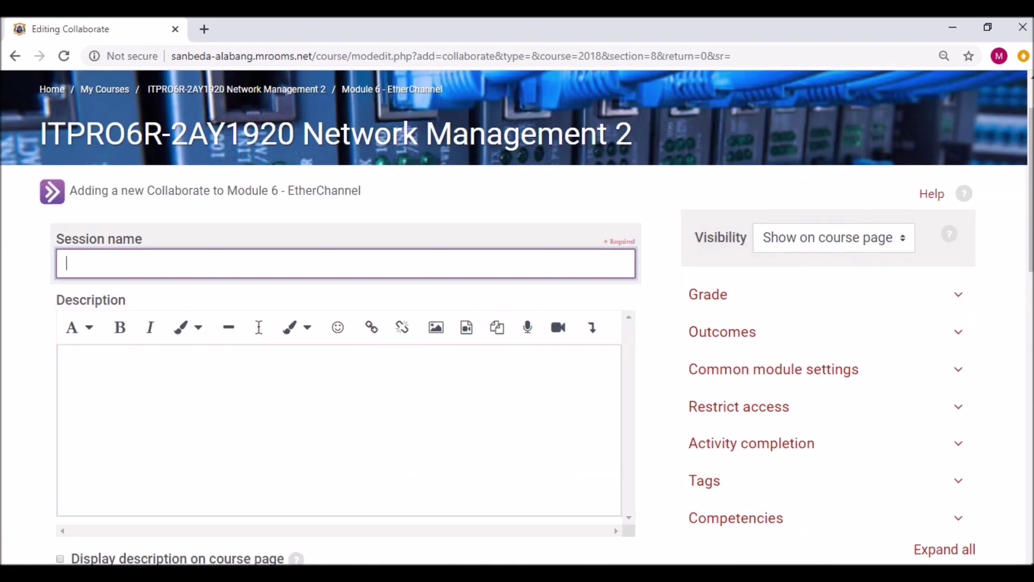
Name the session "Module 6 Online Class" and add the description "Online discussion on EtherChannel", displayed on the course page
text(Module 6 Online Class)
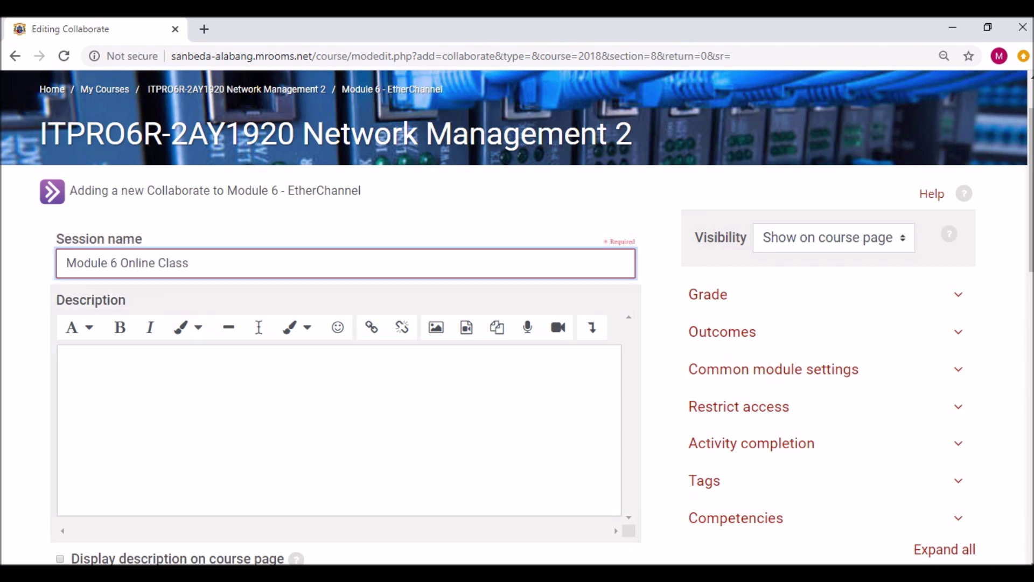
click(69, 366)
text(On)
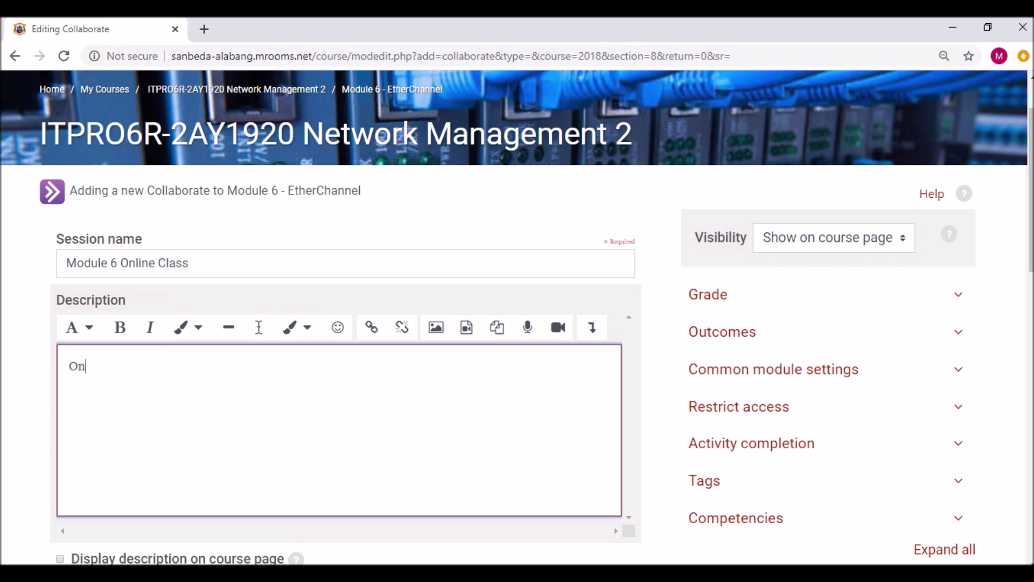
text(line discussion on EtherChannel)
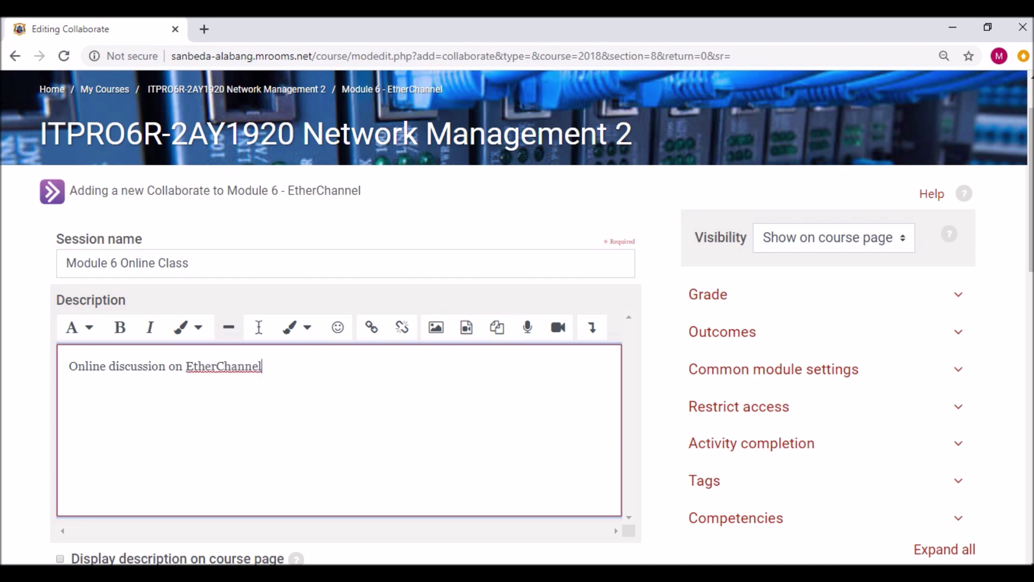
scroll(344, 323, down, 4)
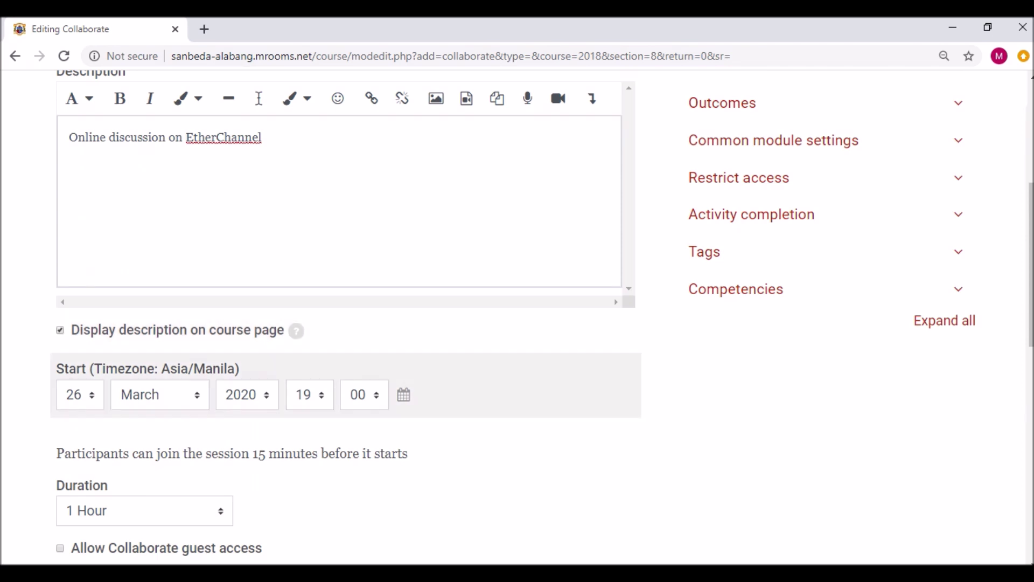
Set the session's start hour to 18 on 26 March 2020
click(309, 394)
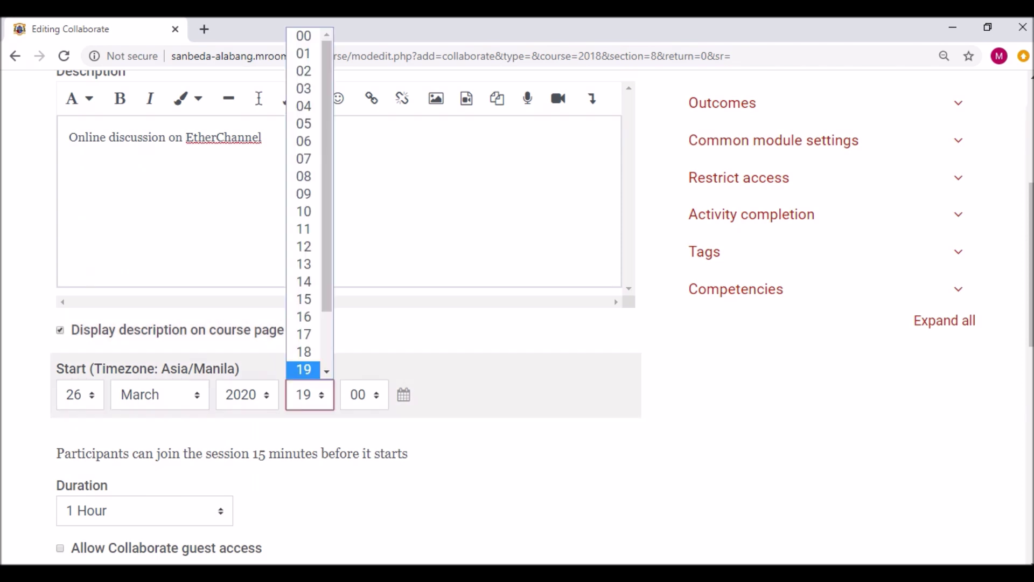
key(Up)
key(Return)
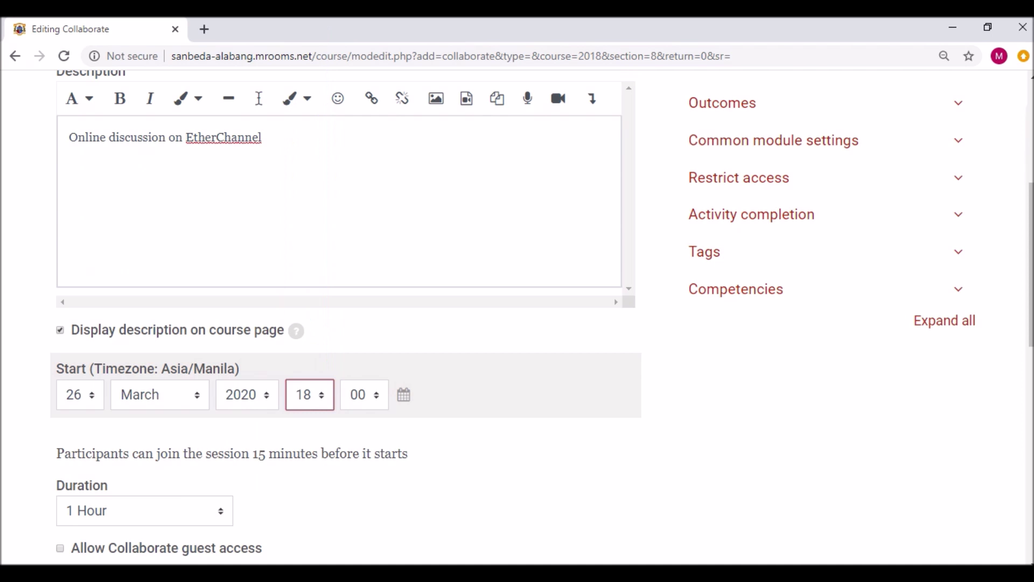
Set the session duration to 1 Hour and 30 Minutes and save the activity, returning to the course
scroll(345, 372, down, 1)
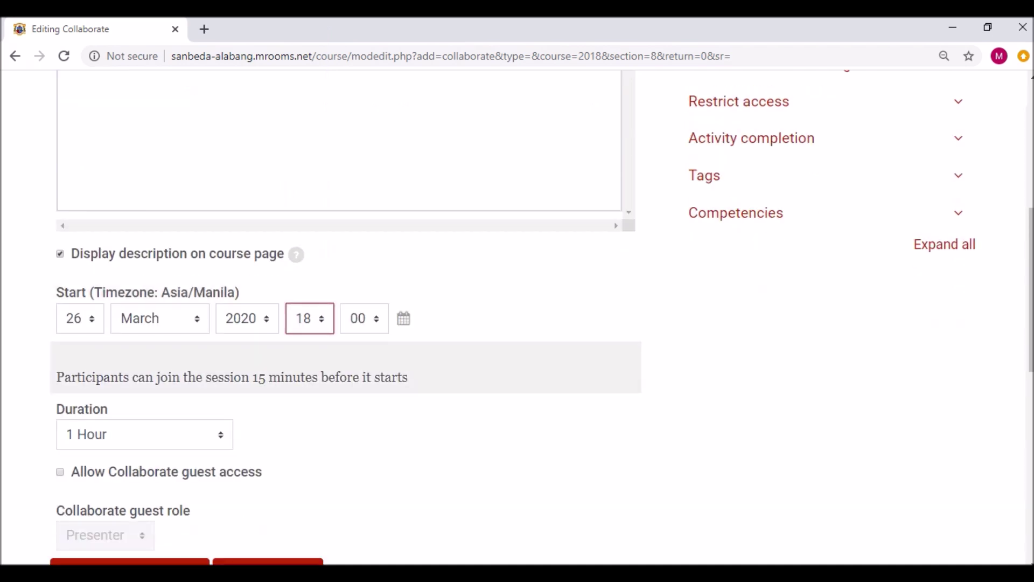
click(144, 433)
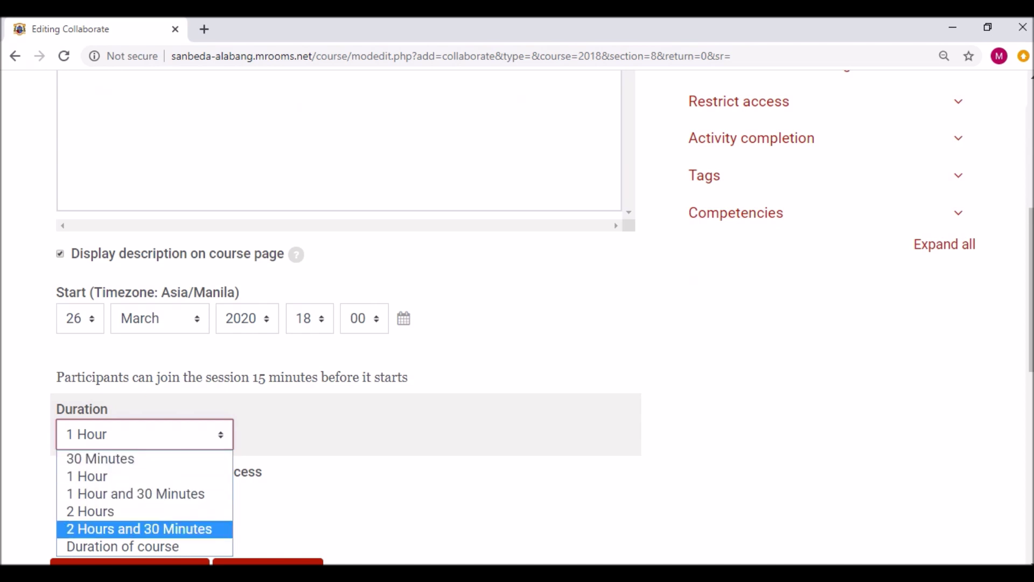
key(Return)
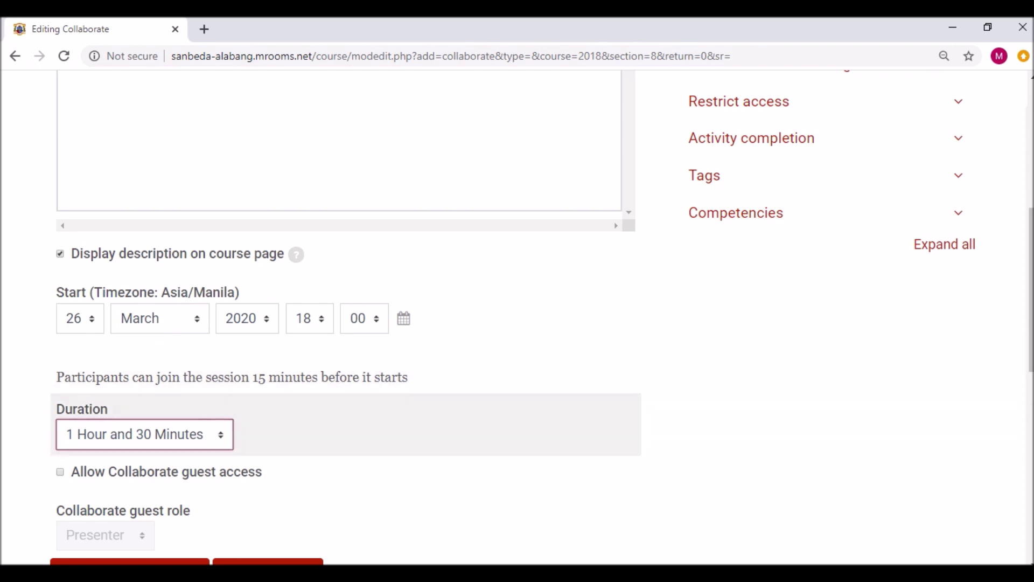
scroll(345, 398, down, 2)
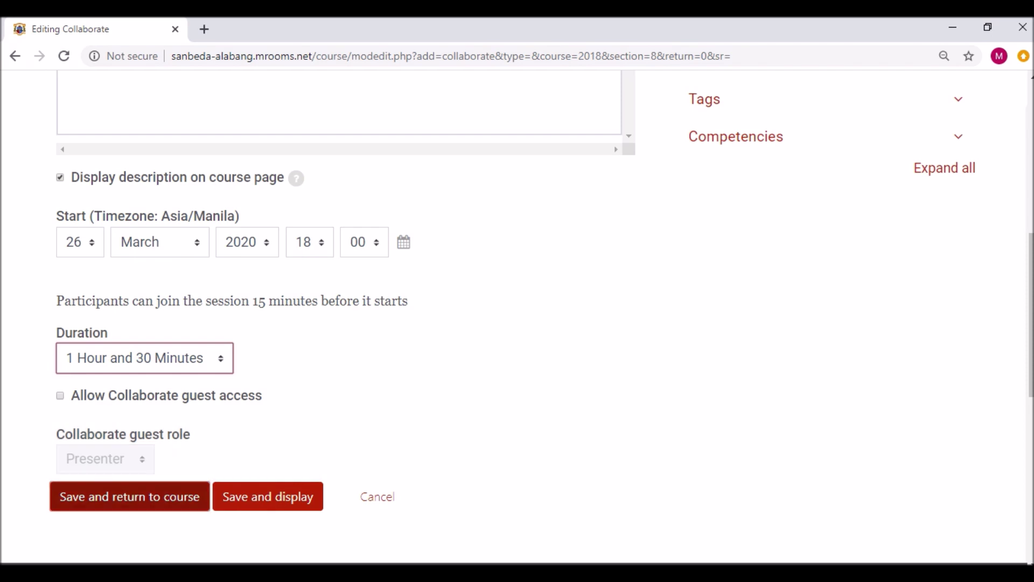
click(129, 496)
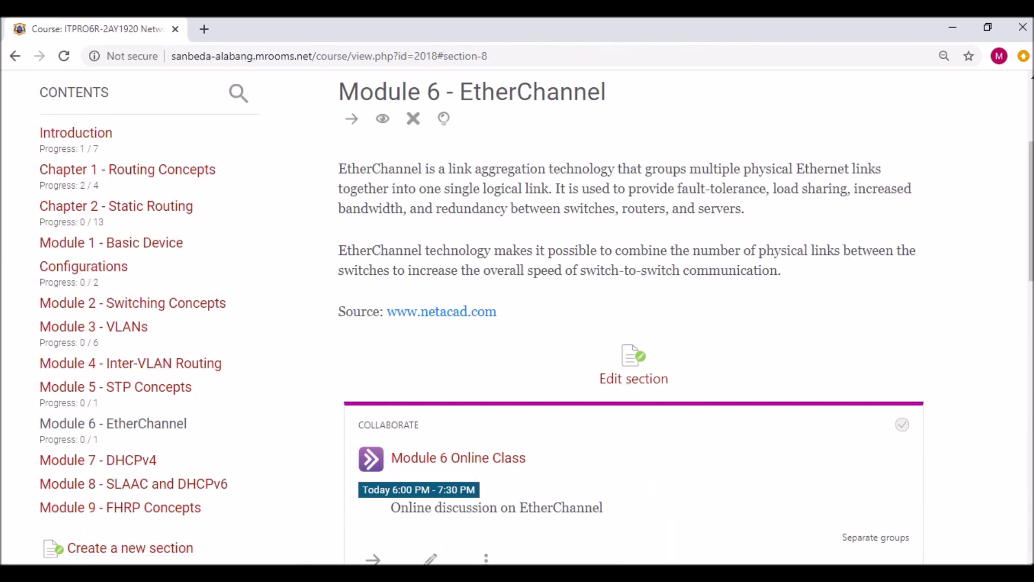
Open the Module 6 Online Class activity from the course section and join its session
scroll(630, 323, down, 1)
scroll(371, 306, down, 1)
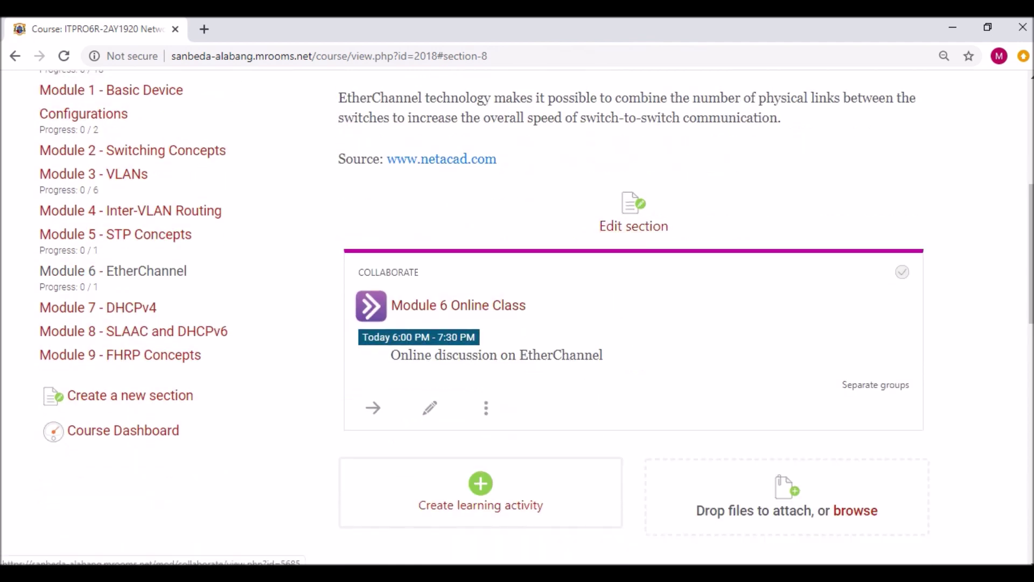
scroll(371, 306, up, 1)
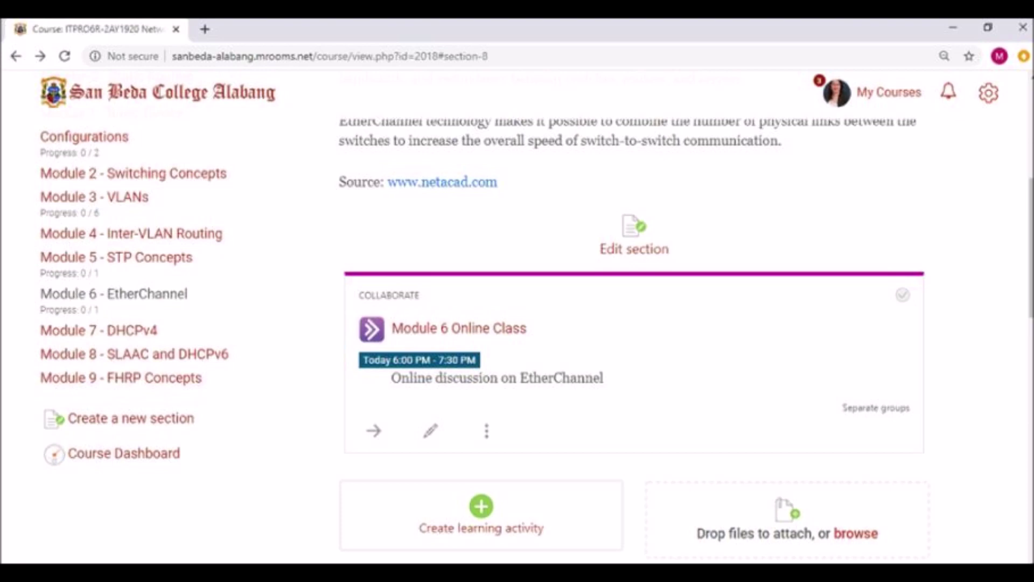
click(459, 328)
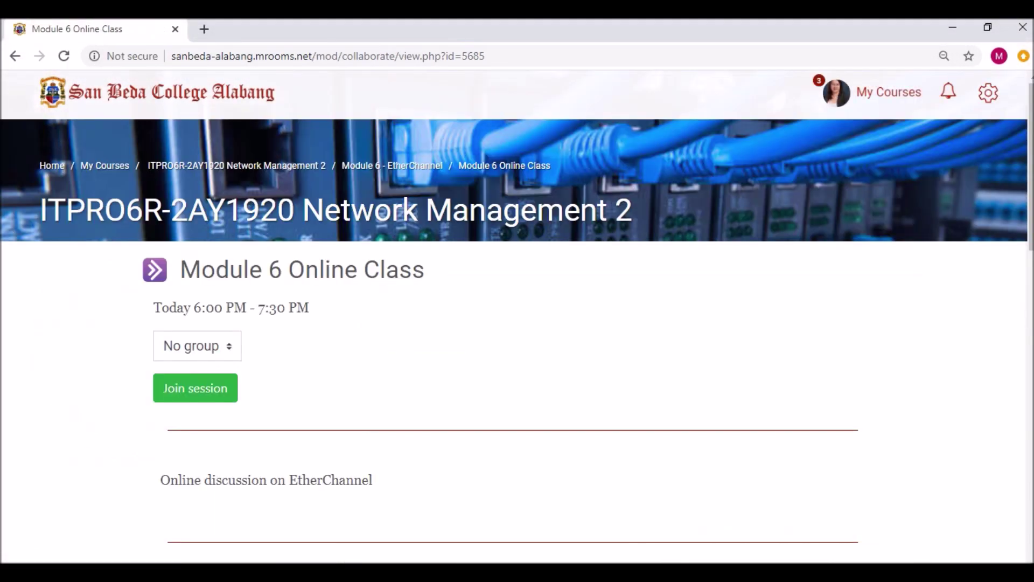
click(195, 388)
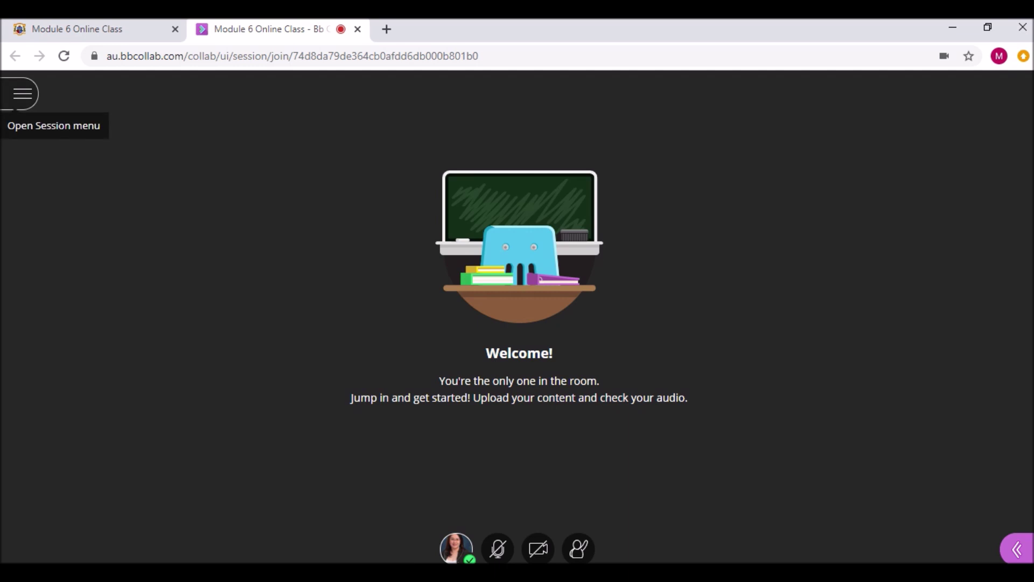
Start recording the Module 6 Online Class session, and stop the recording again
click(22, 93)
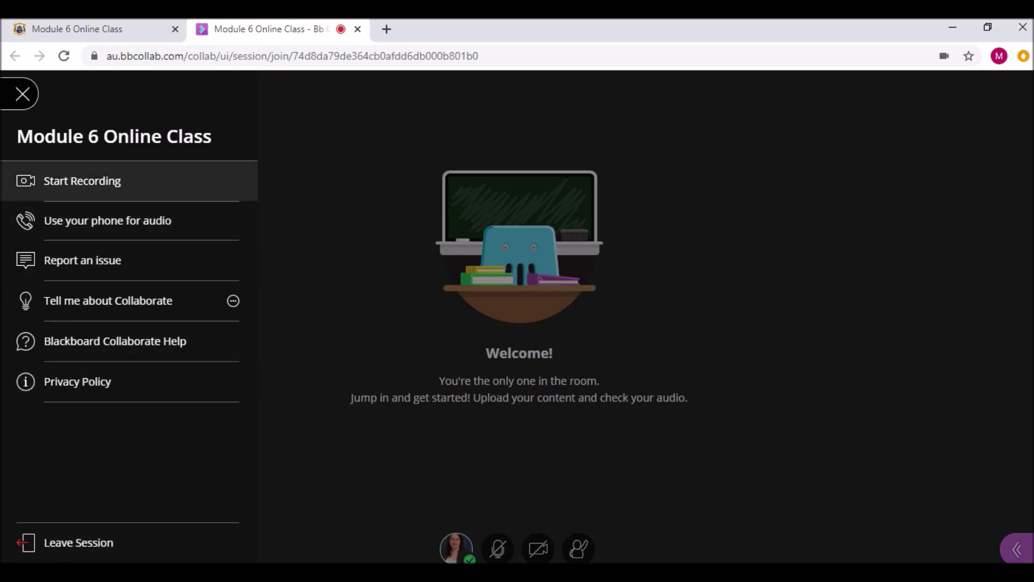
click(82, 180)
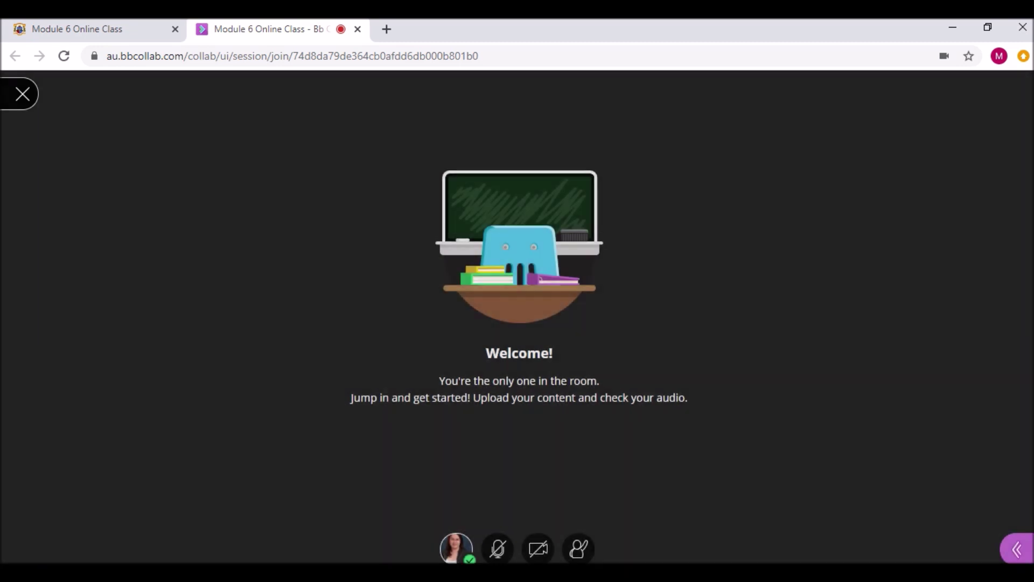
click(23, 94)
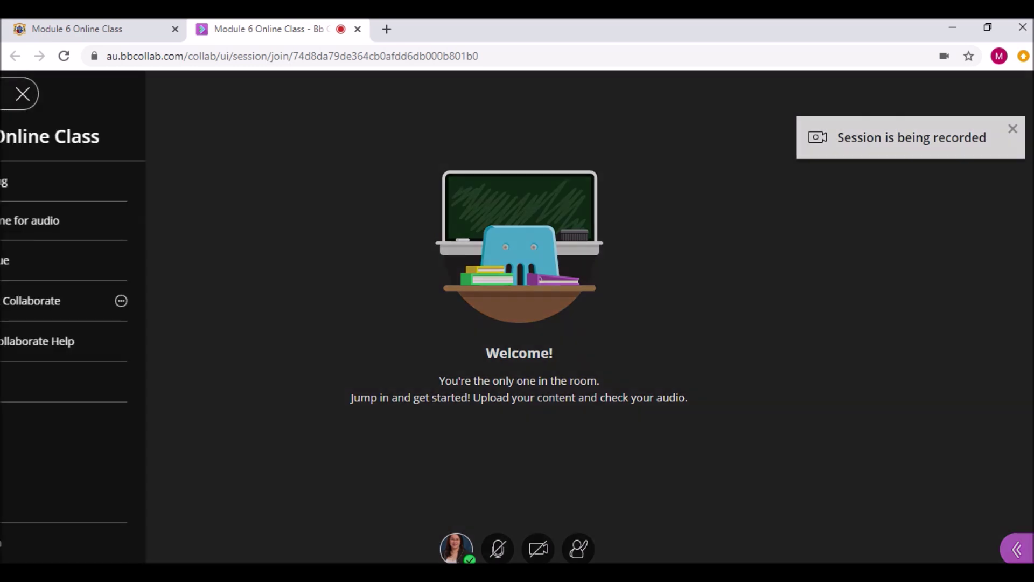
click(81, 181)
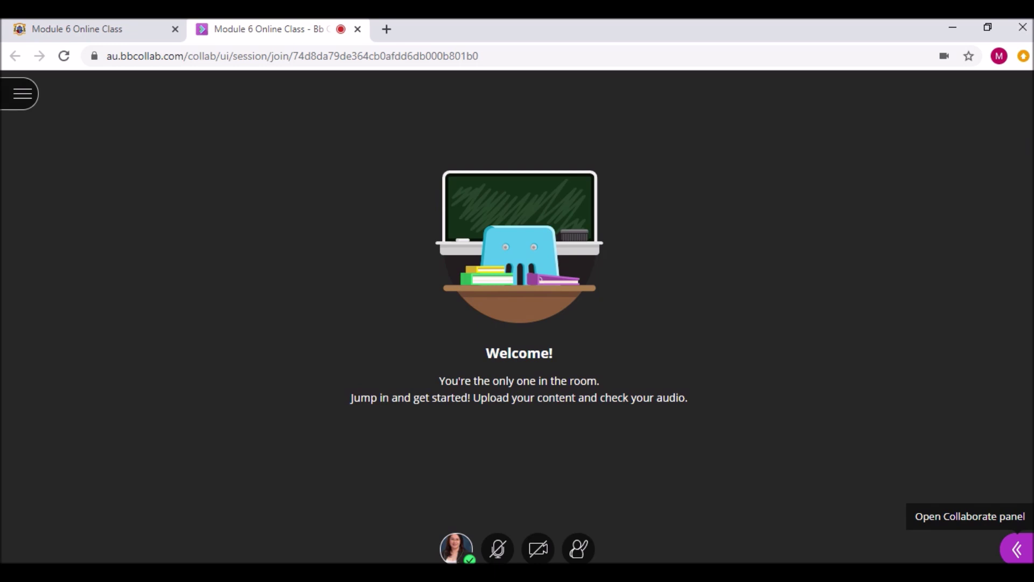
Run the camera and microphone setup from the personal session settings, confirming that the default Realtek microphone works
click(1016, 549)
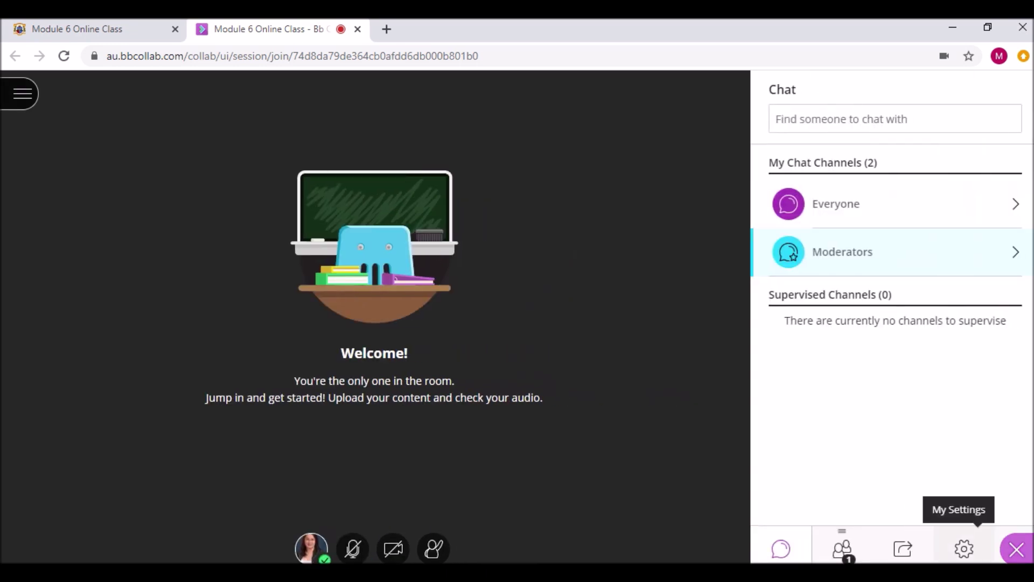
click(964, 548)
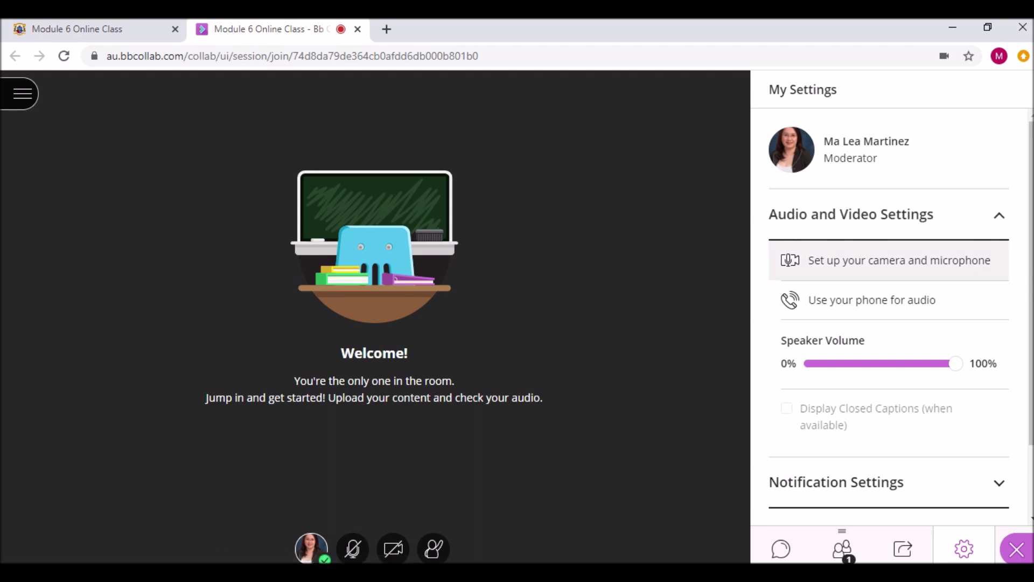
click(889, 260)
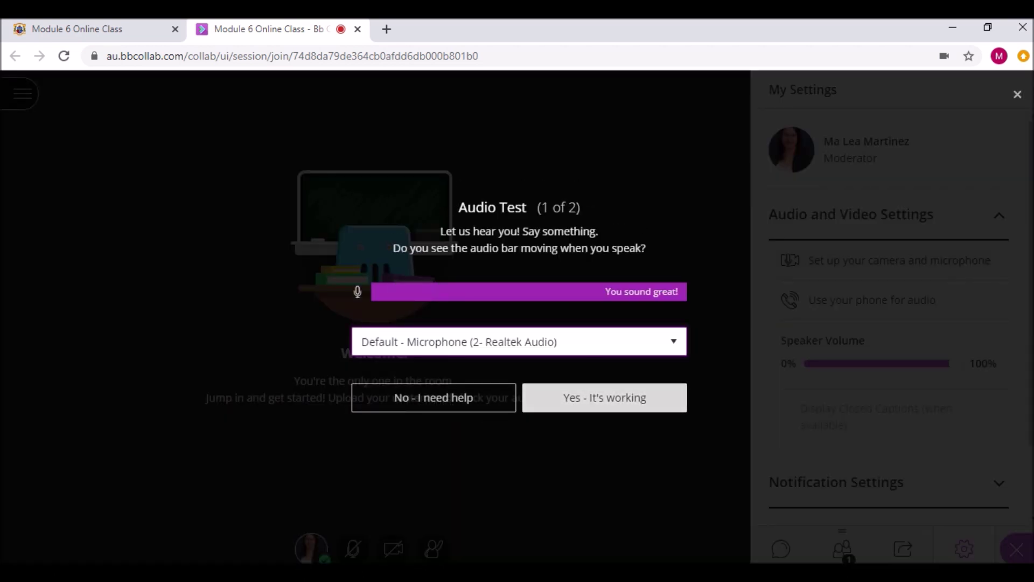
click(605, 397)
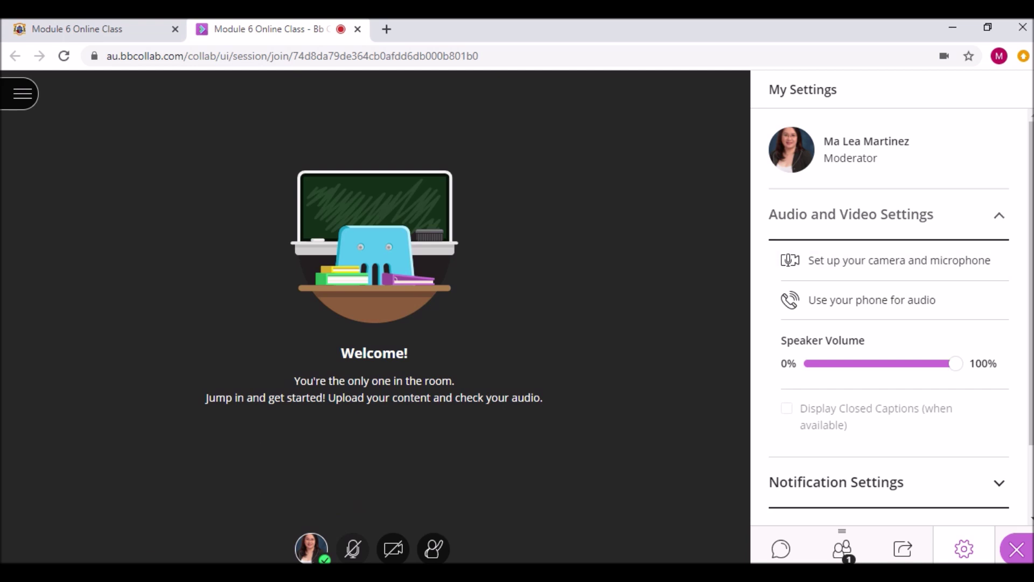
Review the notification settings for joining, chat, captioning and raised hands, and expand the session settings
click(889, 214)
key(Tab)
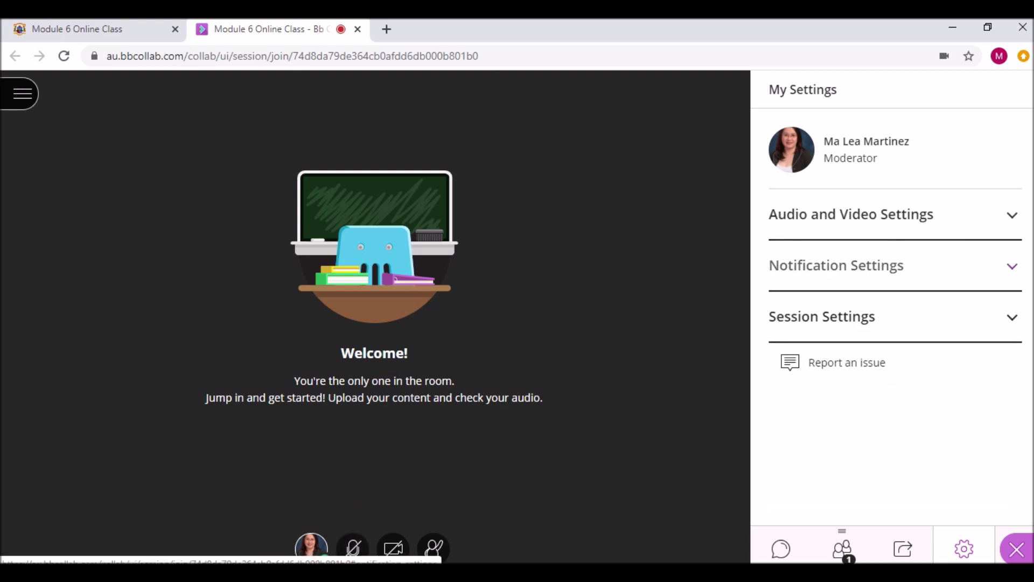
key(Return)
scroll(889, 316, down, 4)
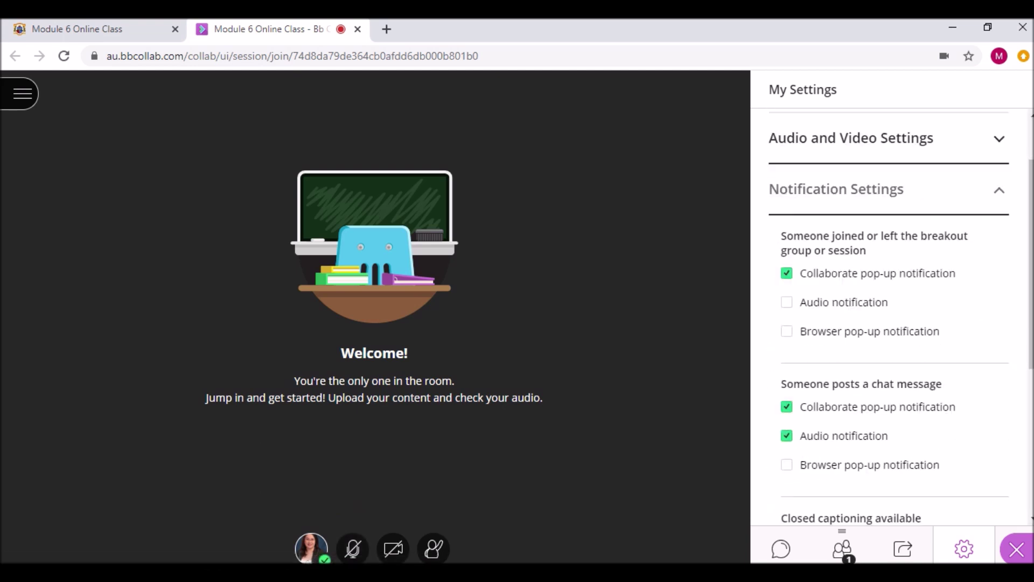
scroll(894, 315, down, 3)
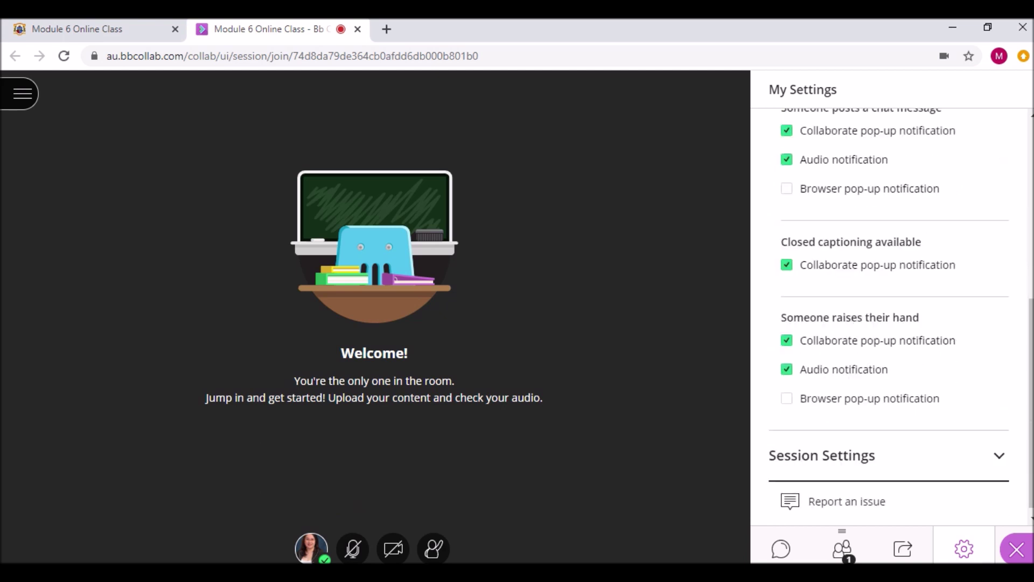
key(Return)
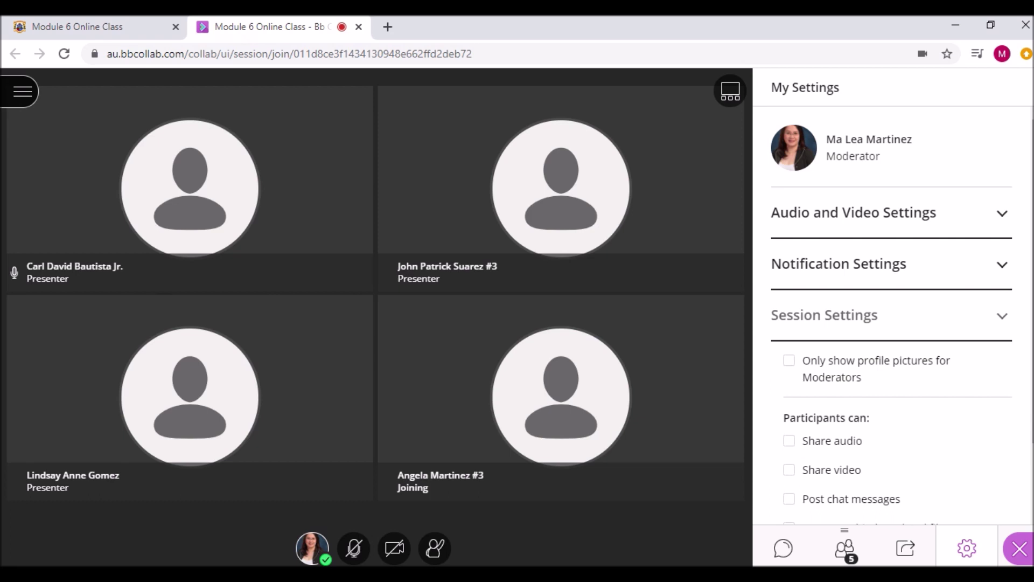
Send the chat message "Hello" to the Everyone channel and return to the list of chat channels
click(783, 547)
click(838, 201)
text(Hello)
key(Return)
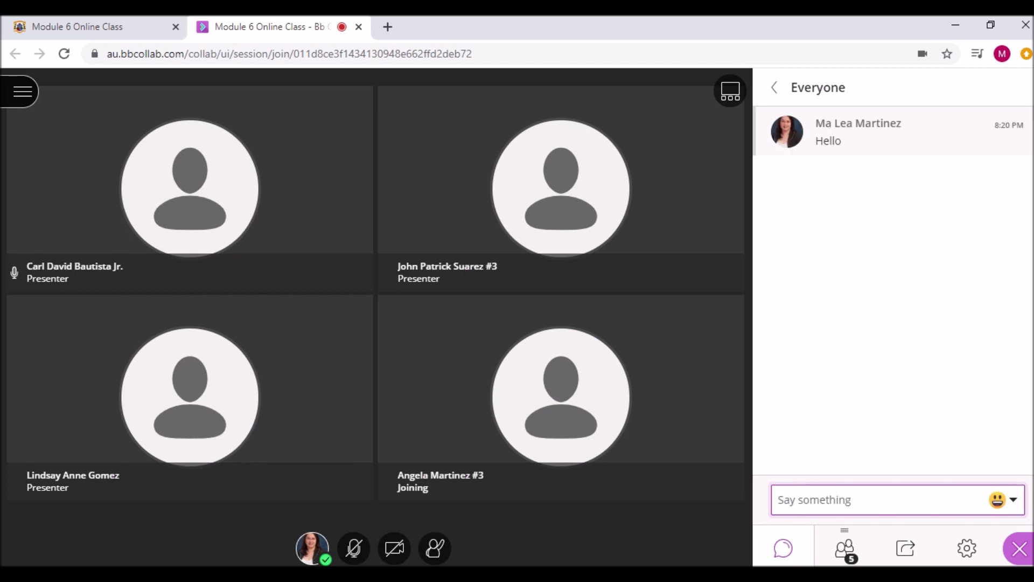
click(774, 87)
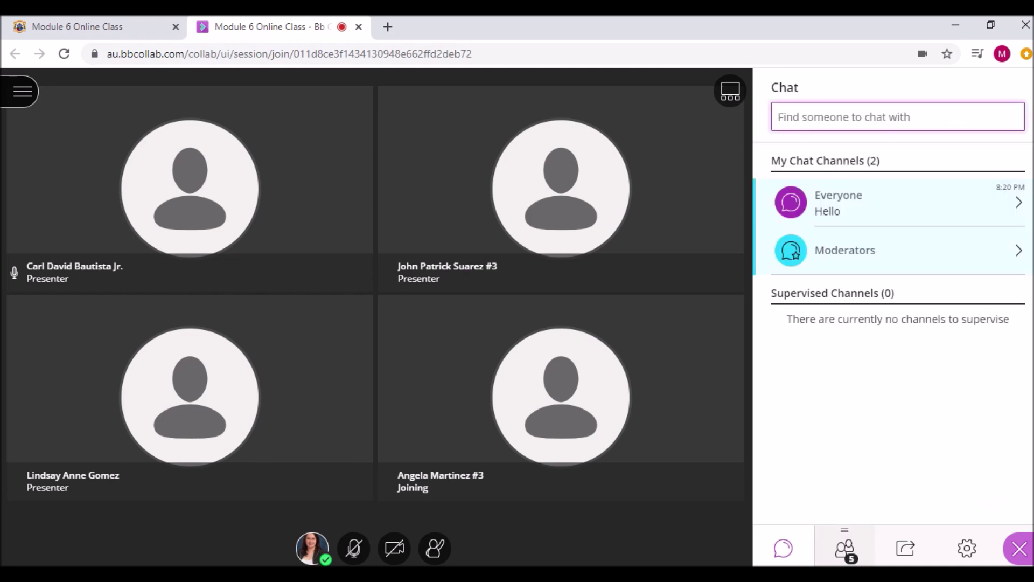
Show the attendee list and detach it from the side panel into the main session area
click(844, 548)
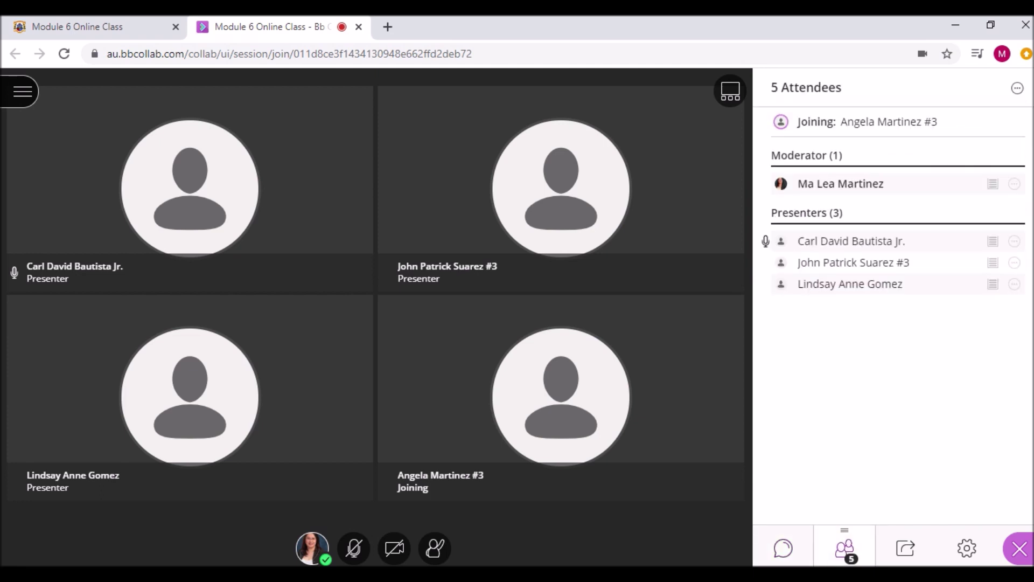
drag(844, 547, 839, 549)
drag(710, 498, 711, 500)
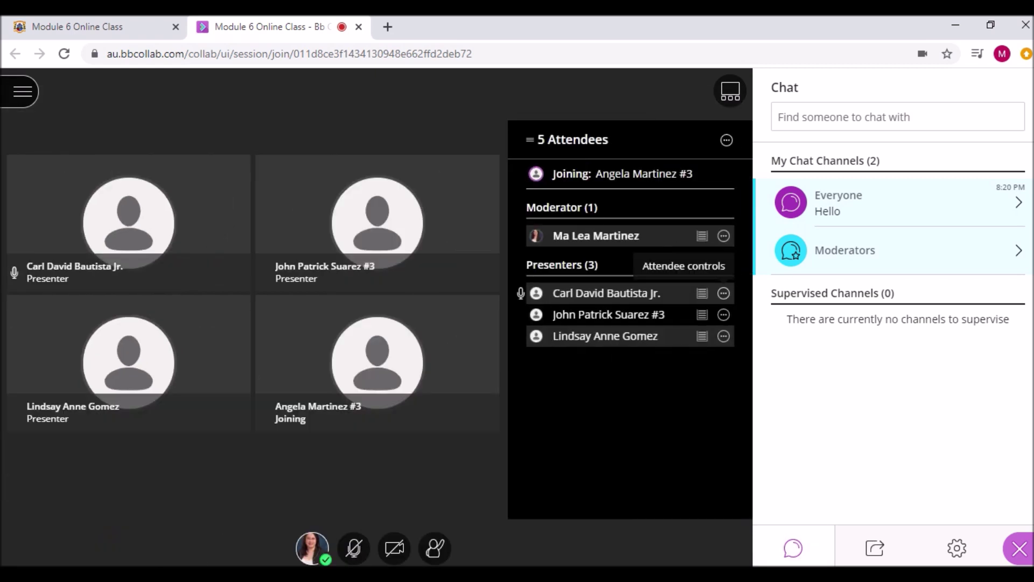
Review the attendee controls of the first listed presenter, and the options that apply to the whole attendee list
click(723, 293)
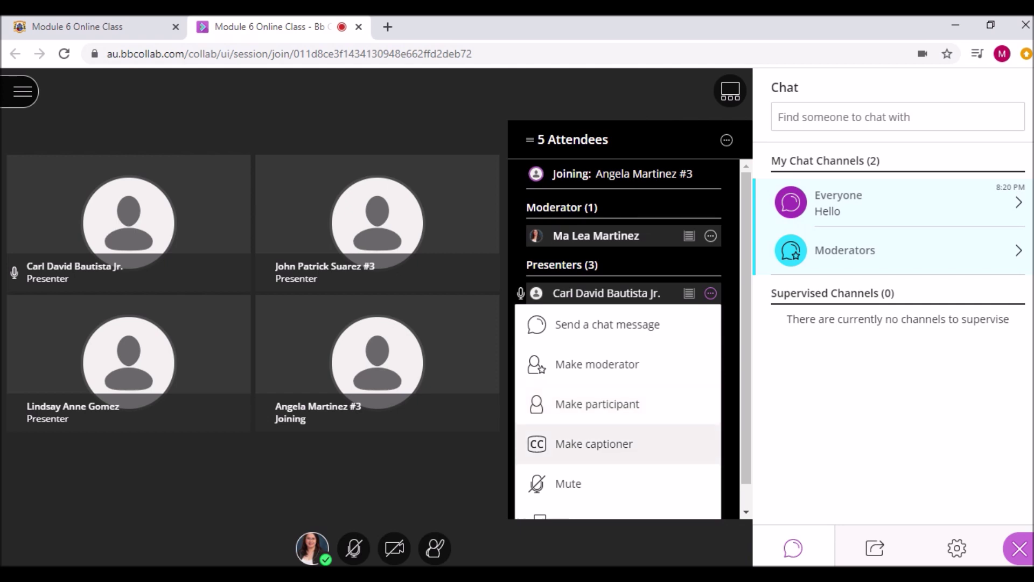
scroll(593, 443, down, 1)
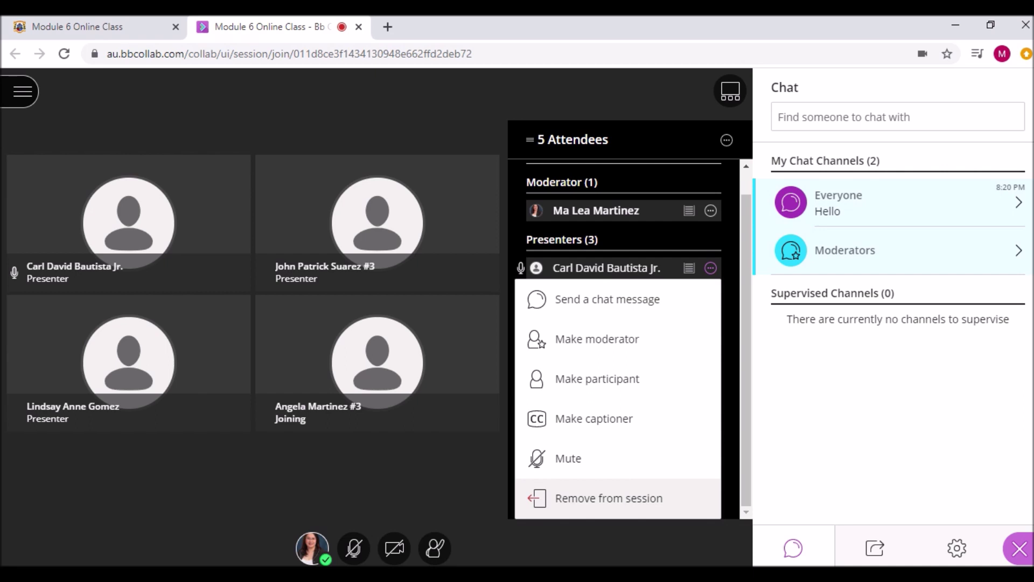
click(710, 268)
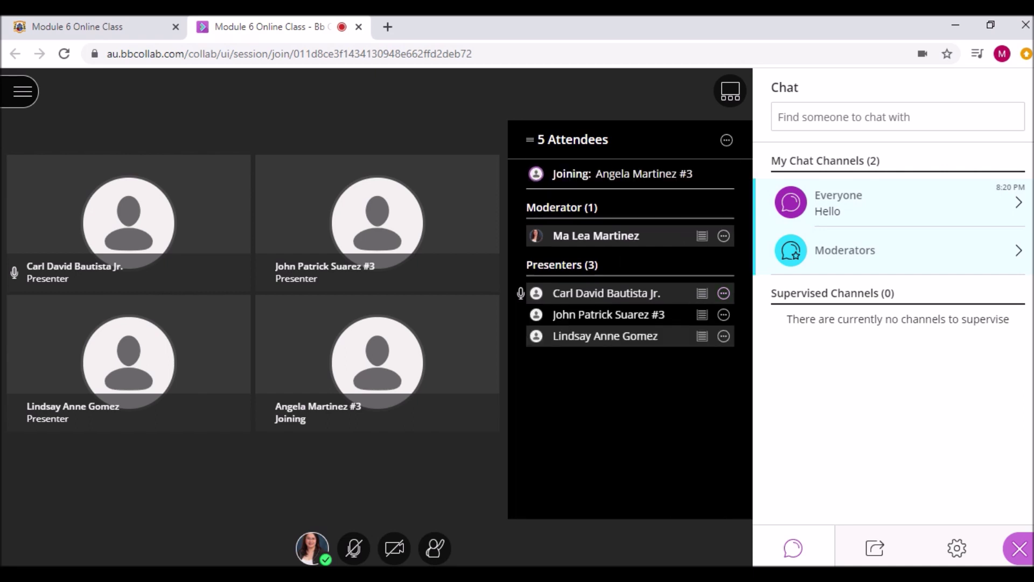
click(726, 140)
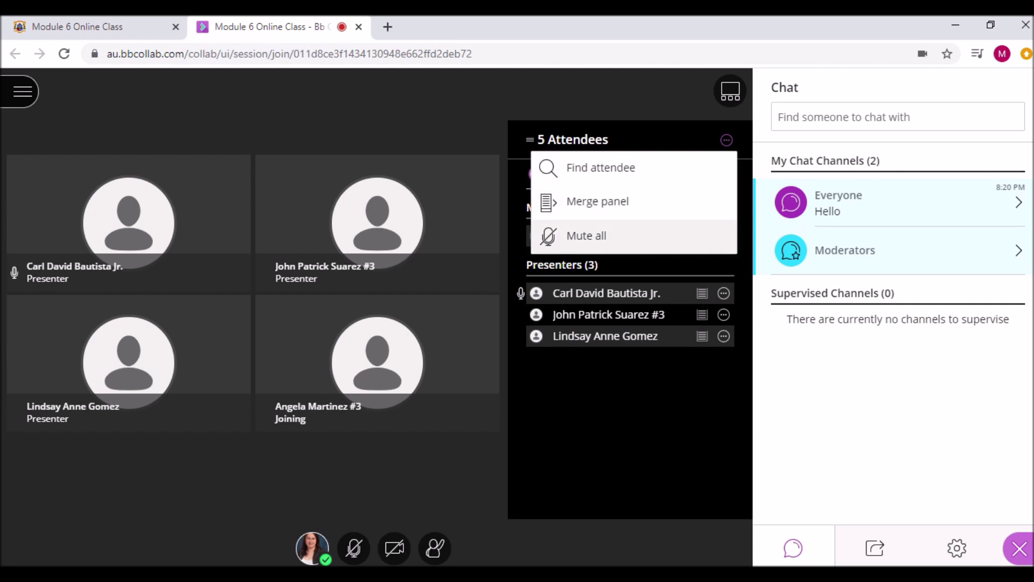
click(726, 140)
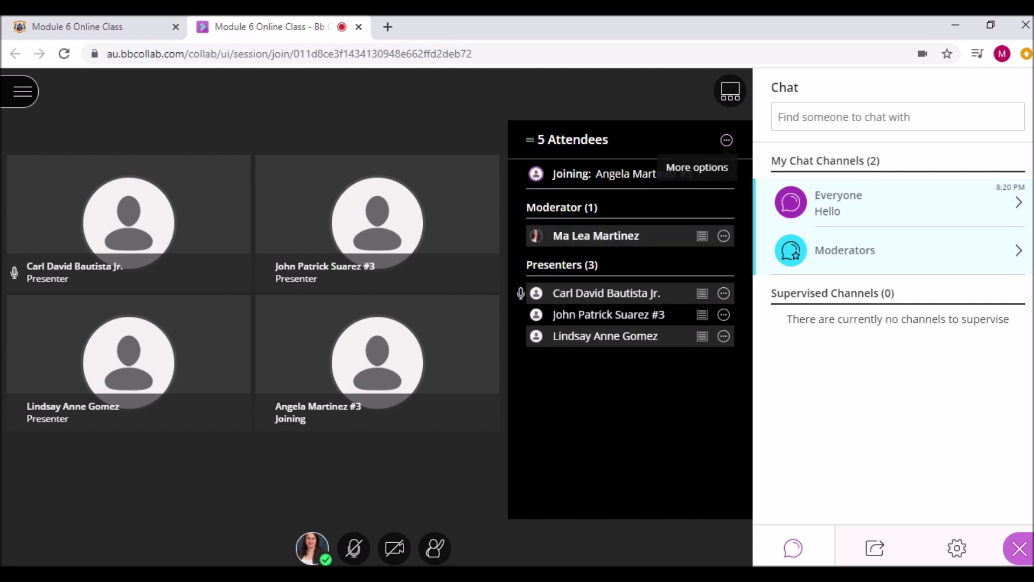
Share the Module 6: EtherChannel slide file with the class from slide 1, and navigate to slide 3
click(875, 548)
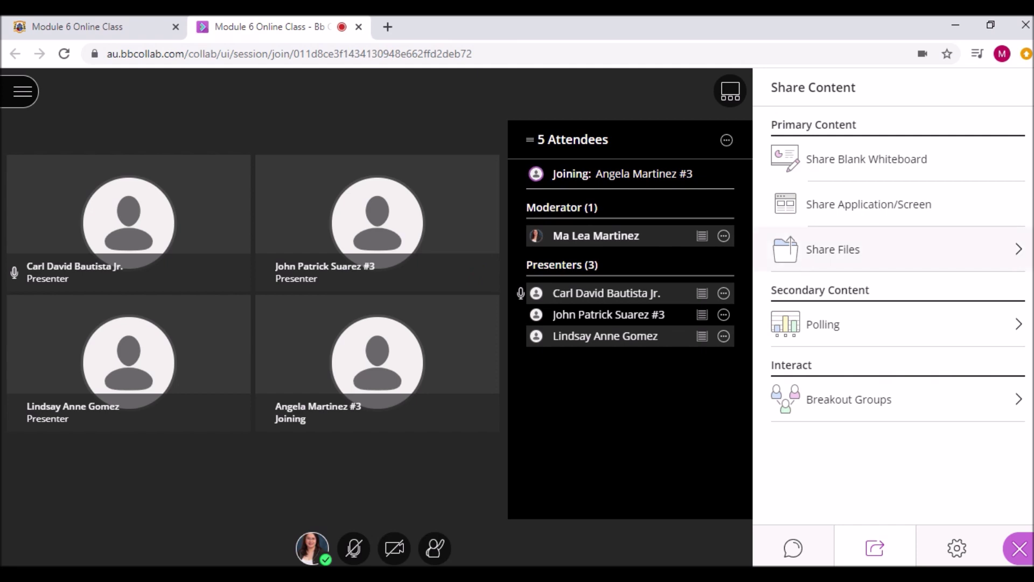
click(833, 249)
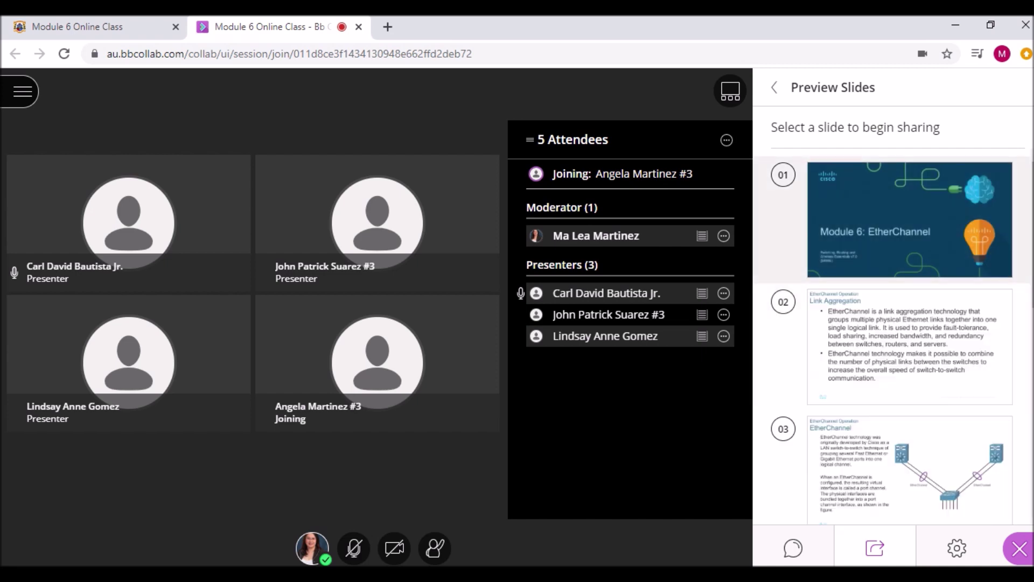
click(909, 219)
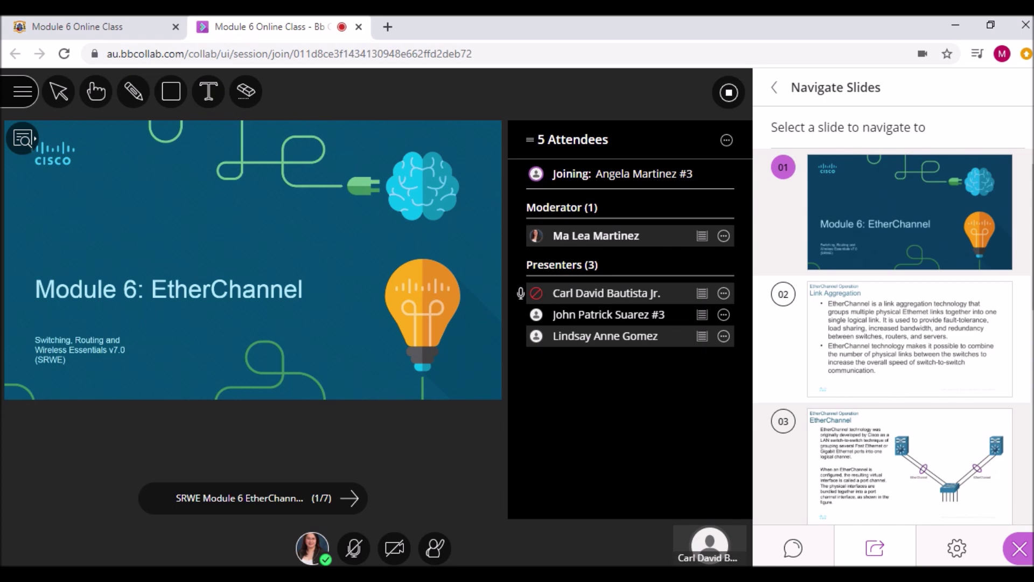
click(909, 466)
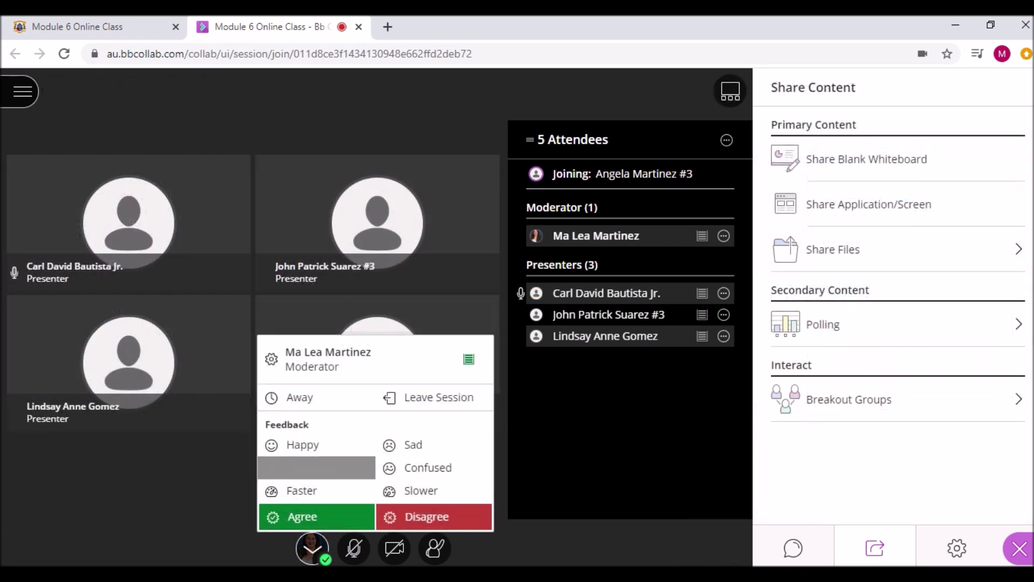
Set the moderator's own feedback status to Surprised and reopen the status options
click(316, 467)
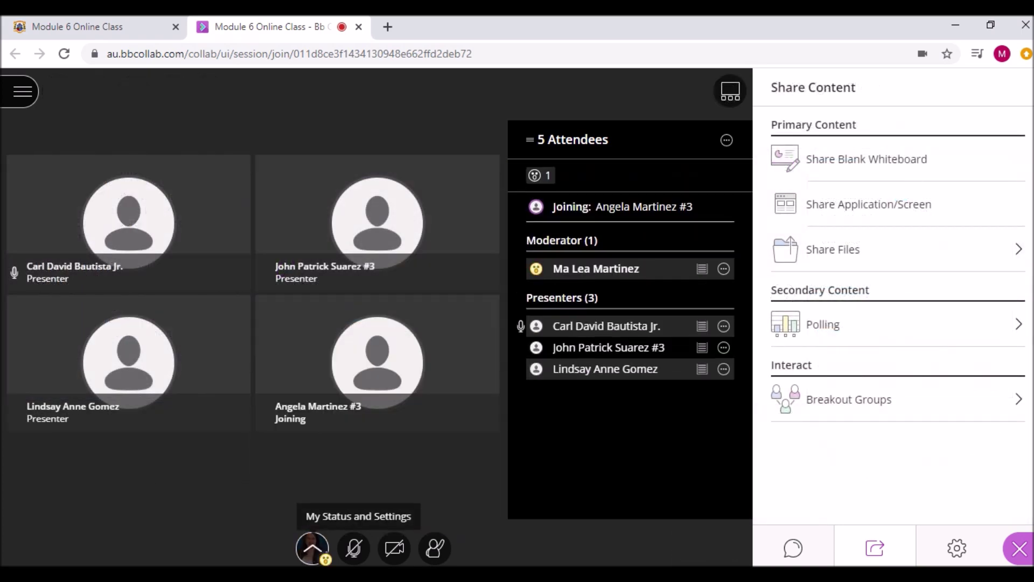
click(313, 548)
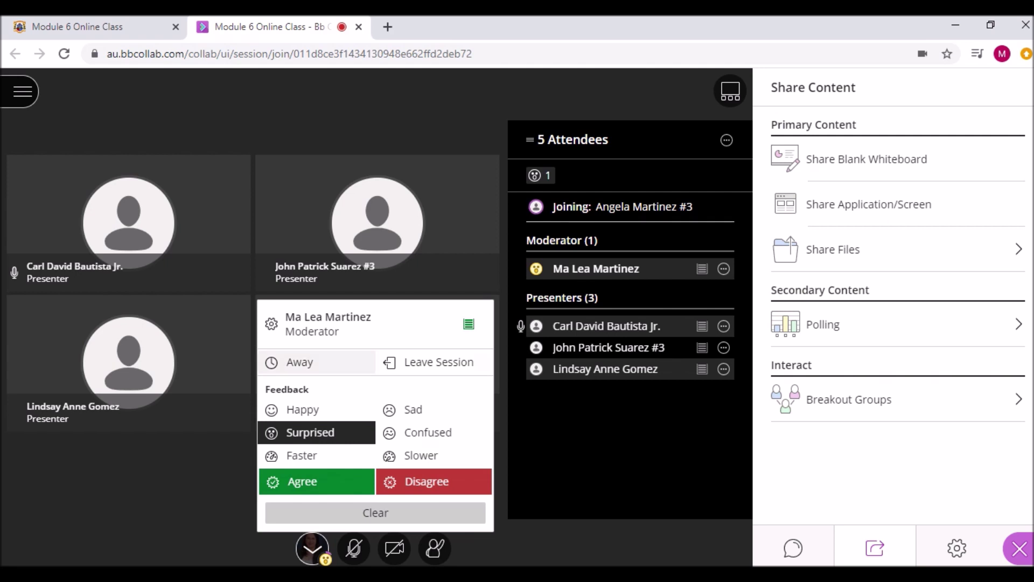
Turn the microphone on and mute it again, and raise and lower the hand
click(354, 547)
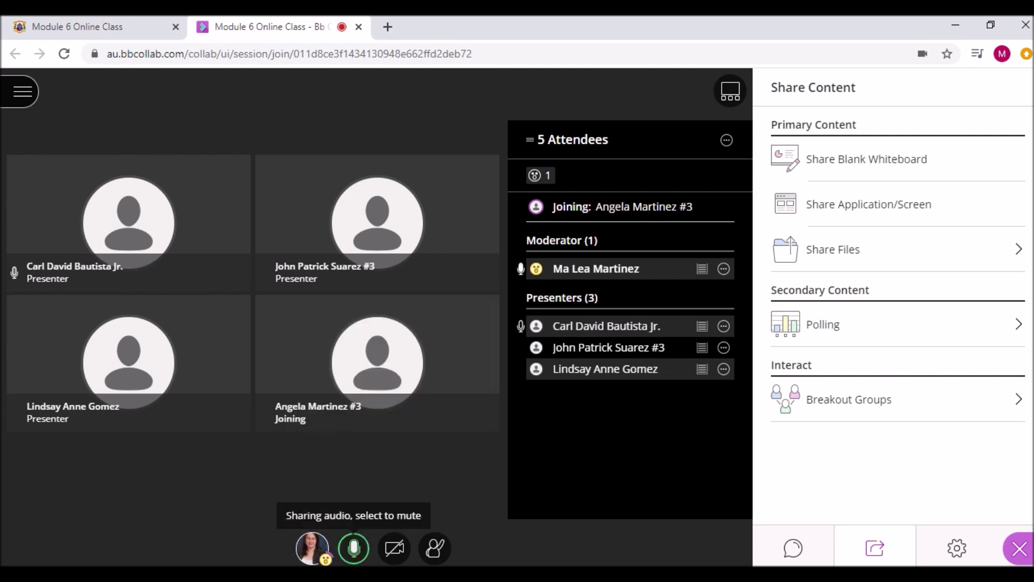
click(353, 548)
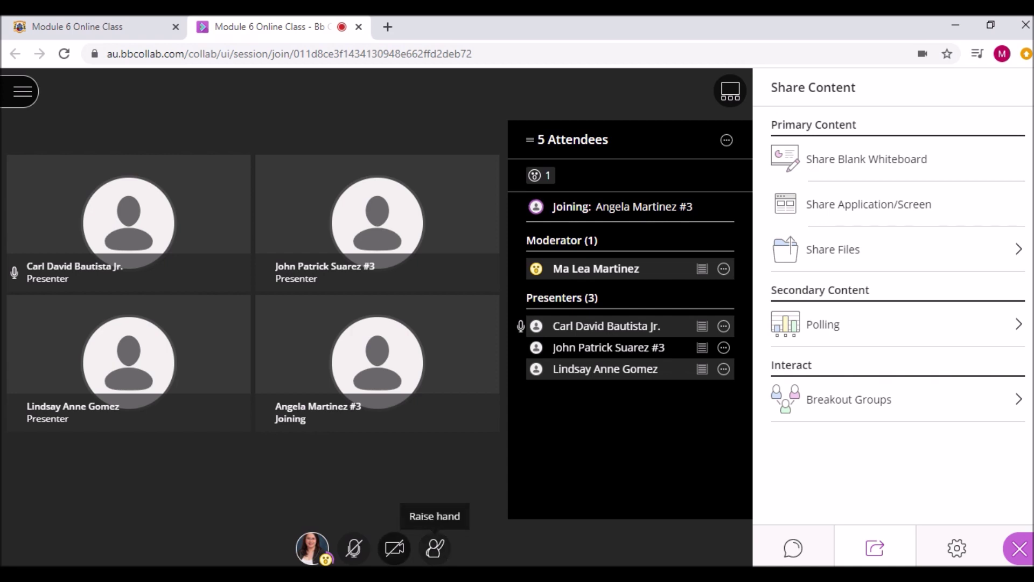
click(434, 547)
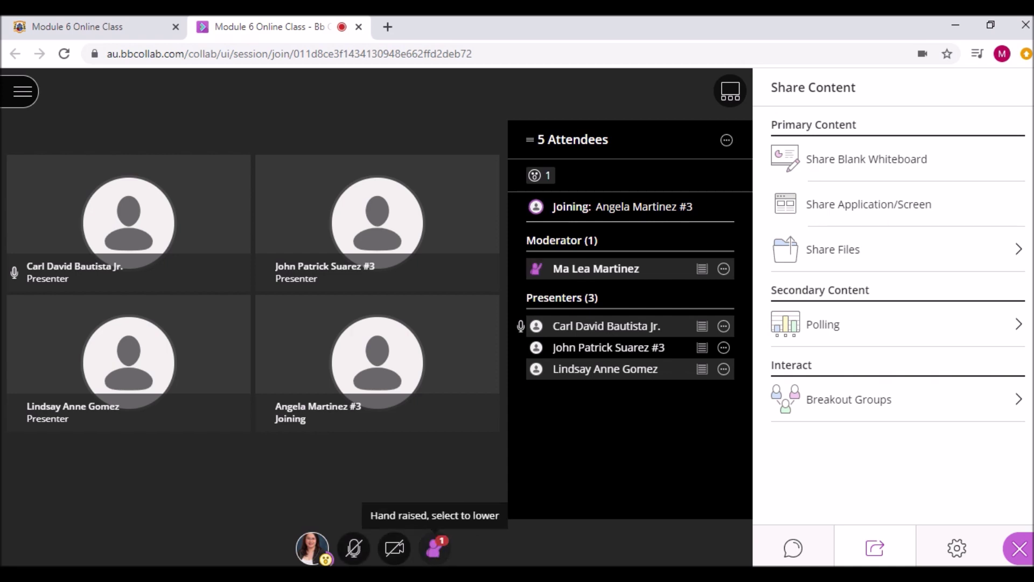
click(435, 548)
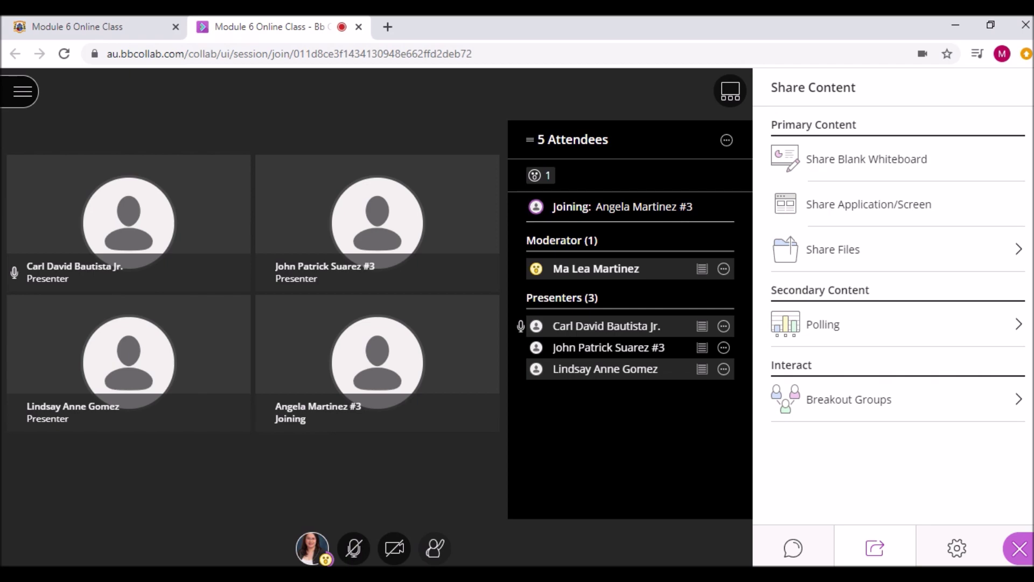
Leave the Module 6 Online Class session
click(22, 92)
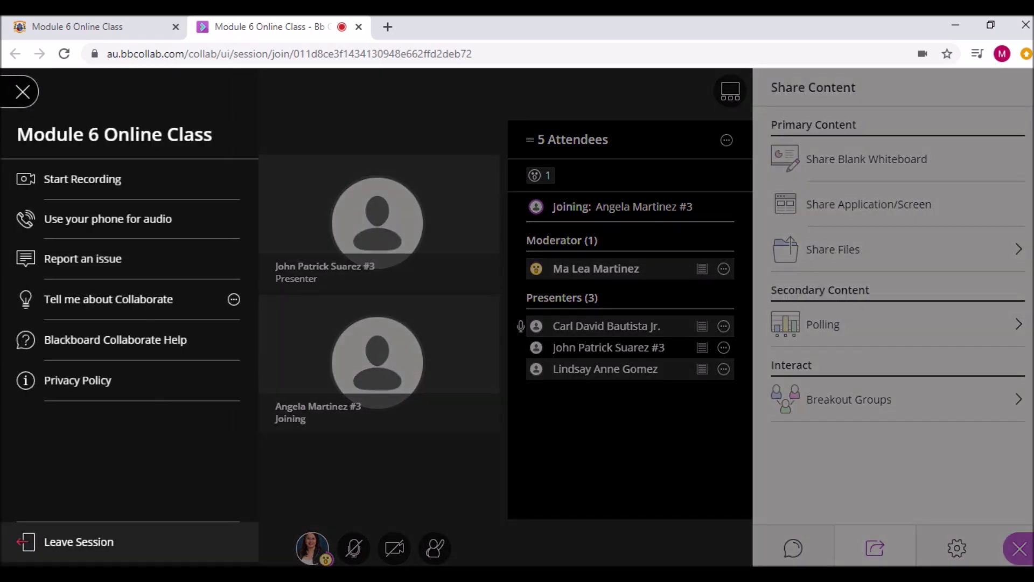
click(79, 542)
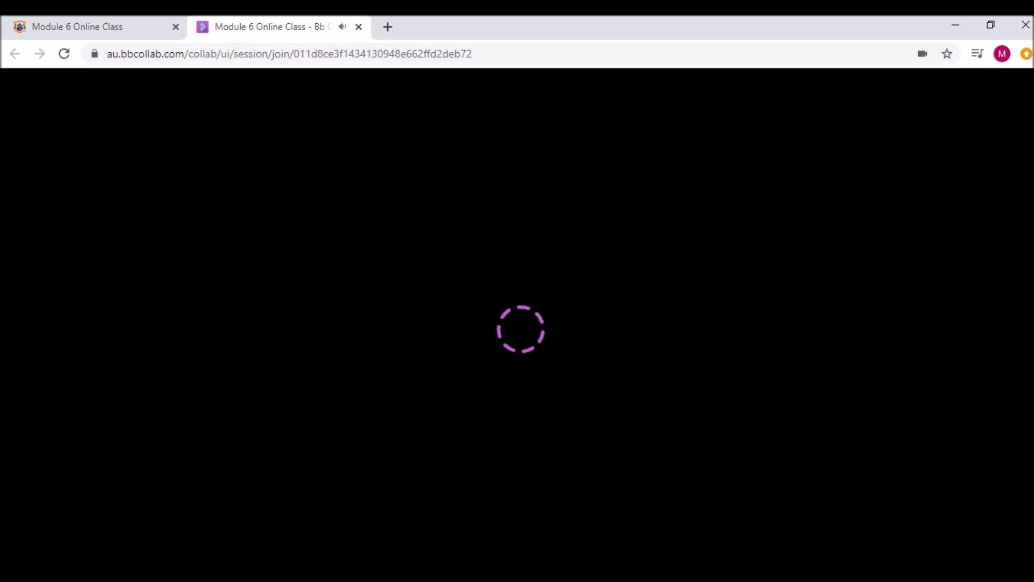